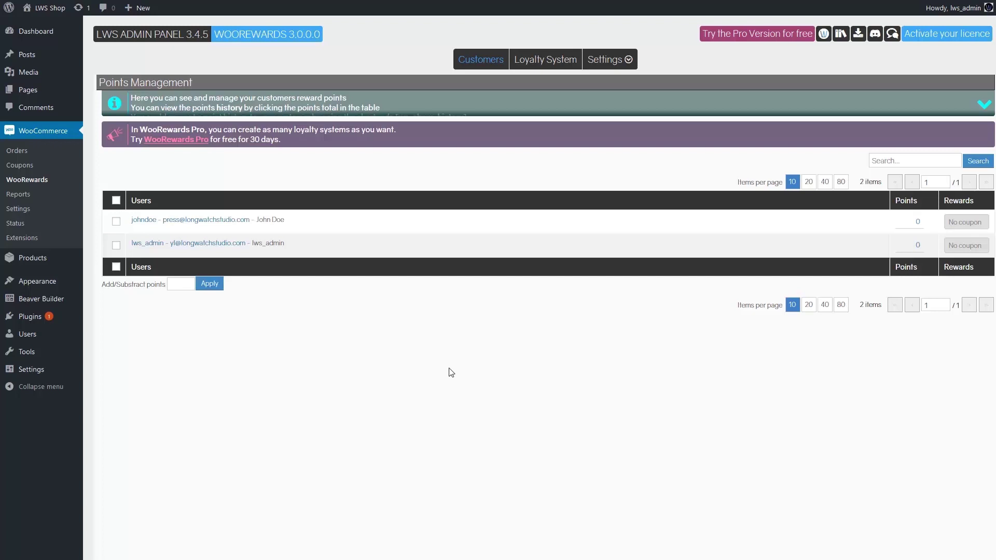
Step: Go through WooRewards General settings to the Mails styling page showing the New Reward email preview
mouse_move(80, 322)
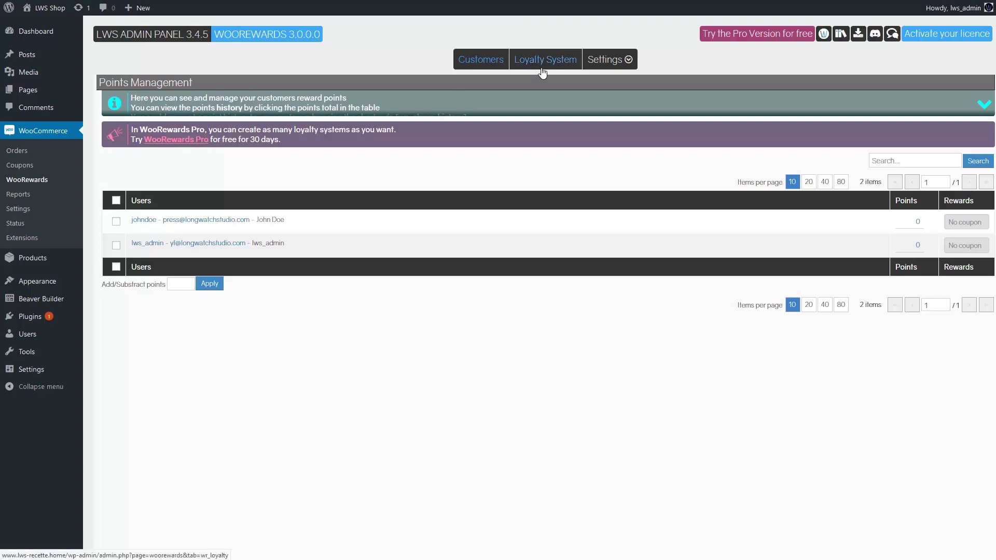
mouse_move(621, 64)
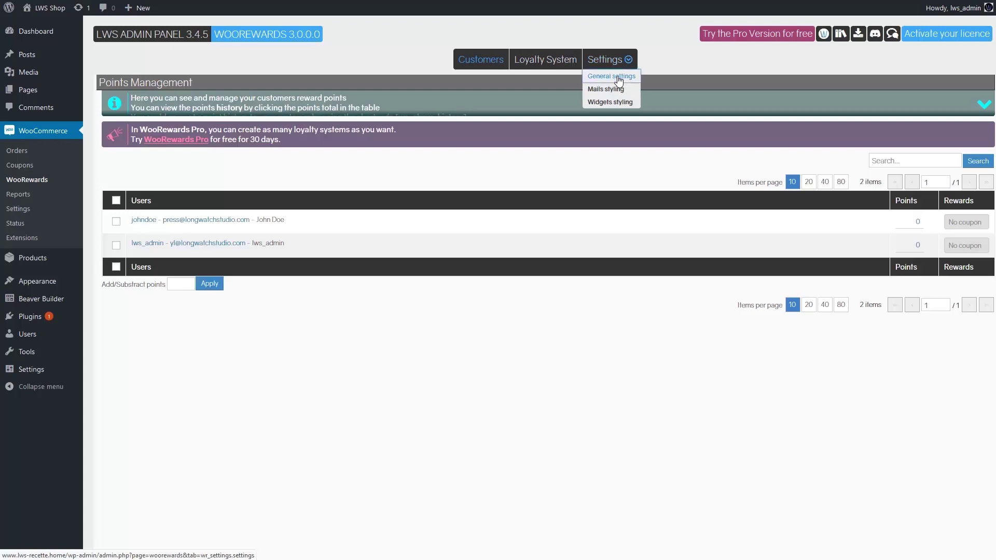
left_click(617, 76)
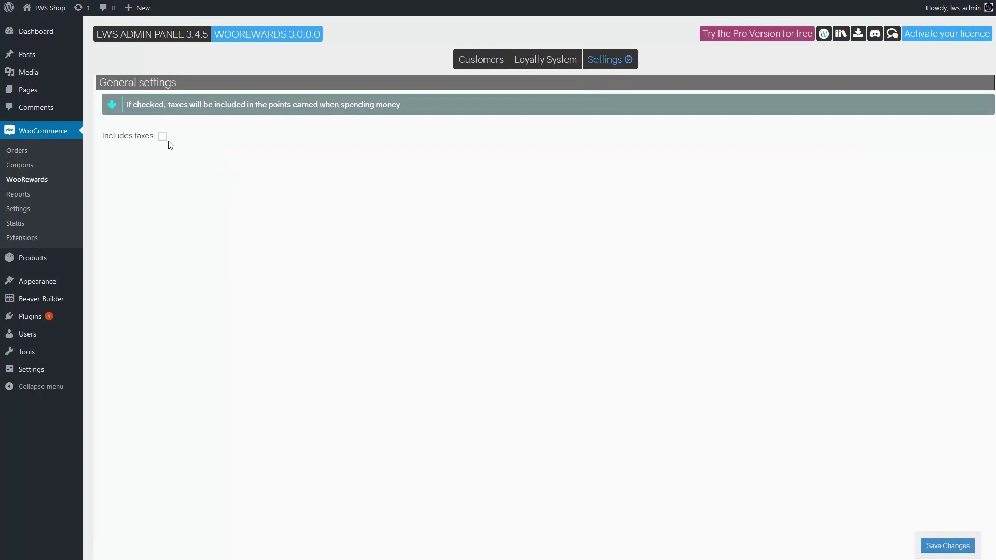
mouse_move(627, 58)
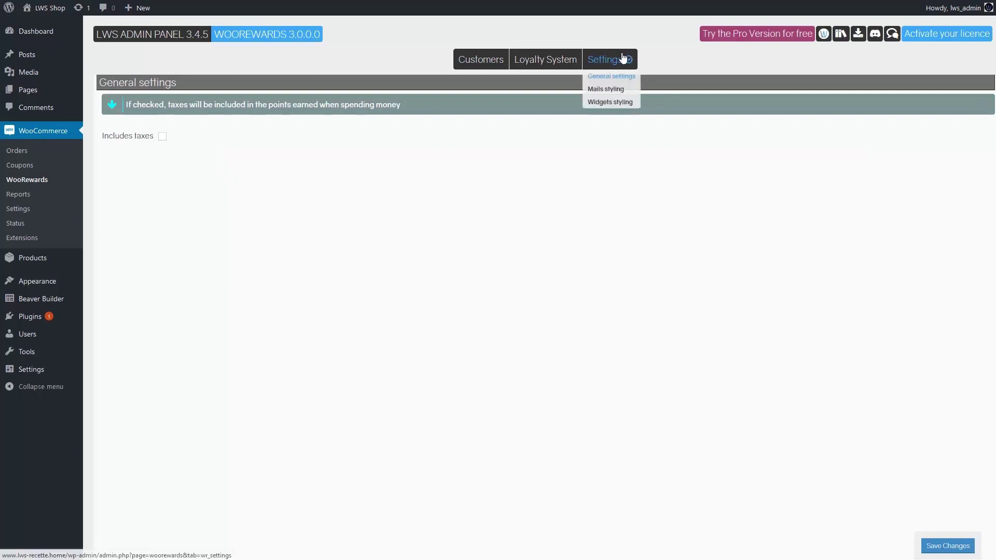
left_click(607, 89)
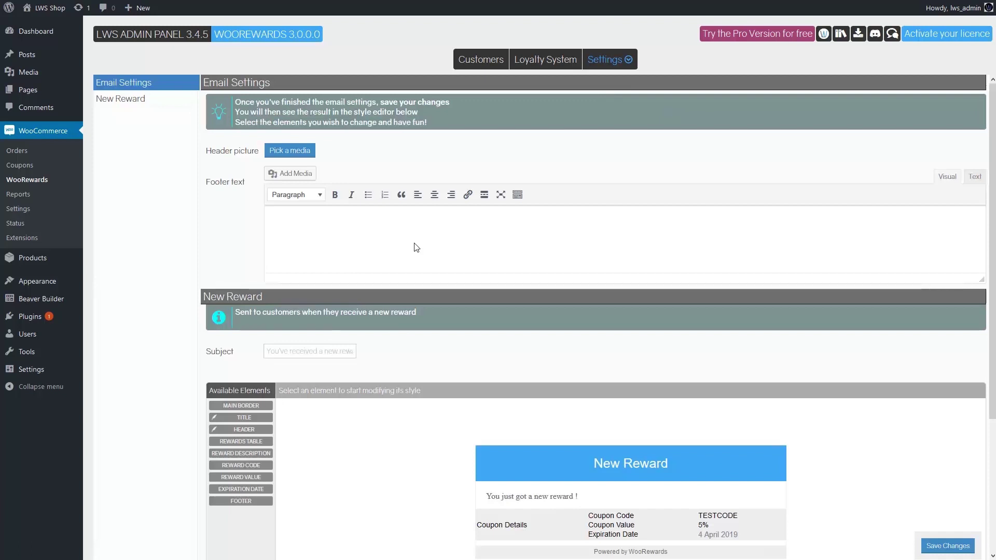
Step: Save the New Reward email settings, then bring up the Display Points Widget styling page
scroll(416, 247, "down", 4)
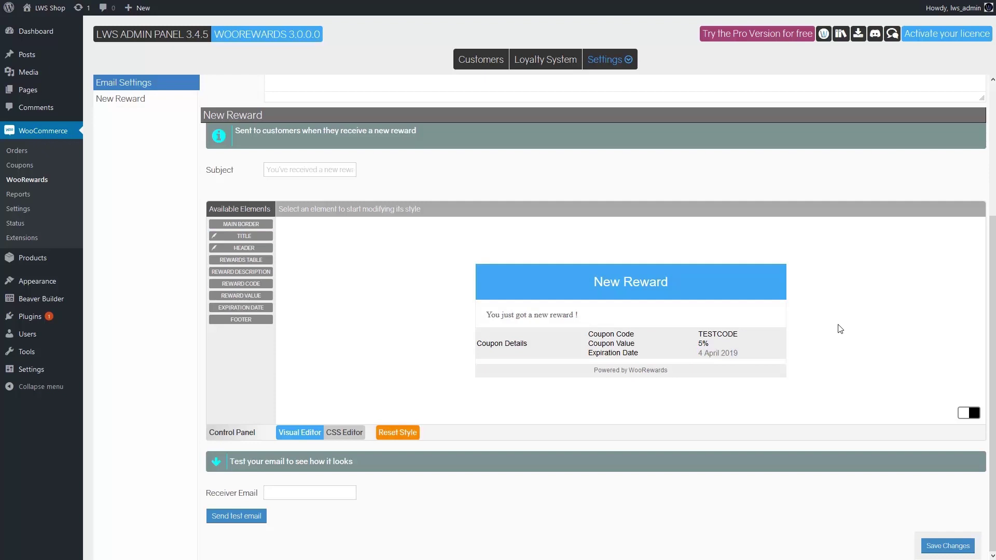
left_click(958, 553)
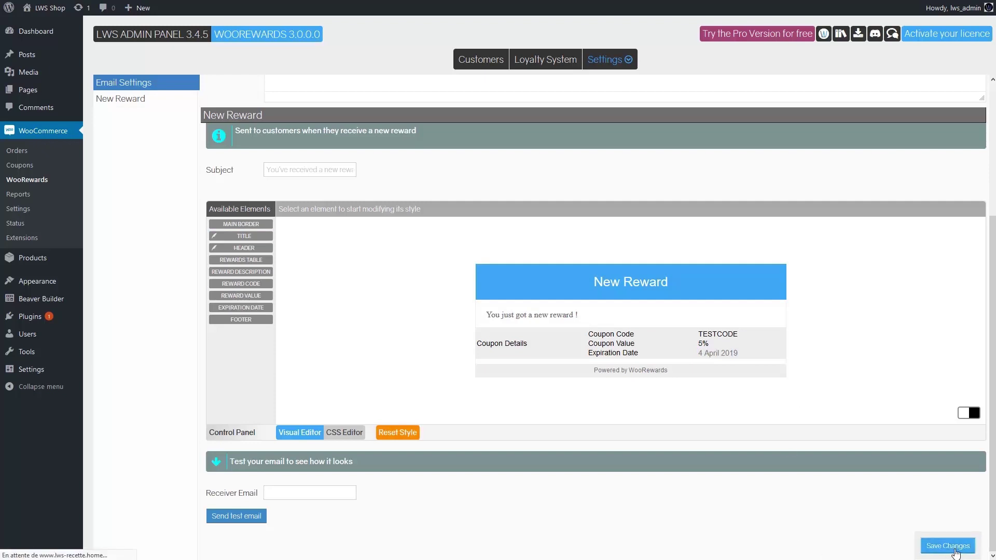
scroll(752, 389, "down", 5)
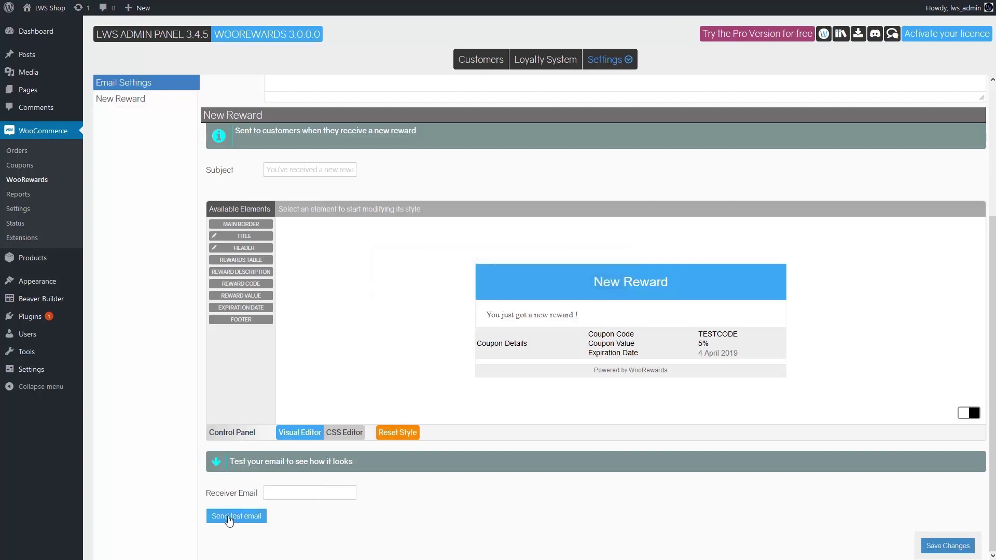
mouse_move(617, 78)
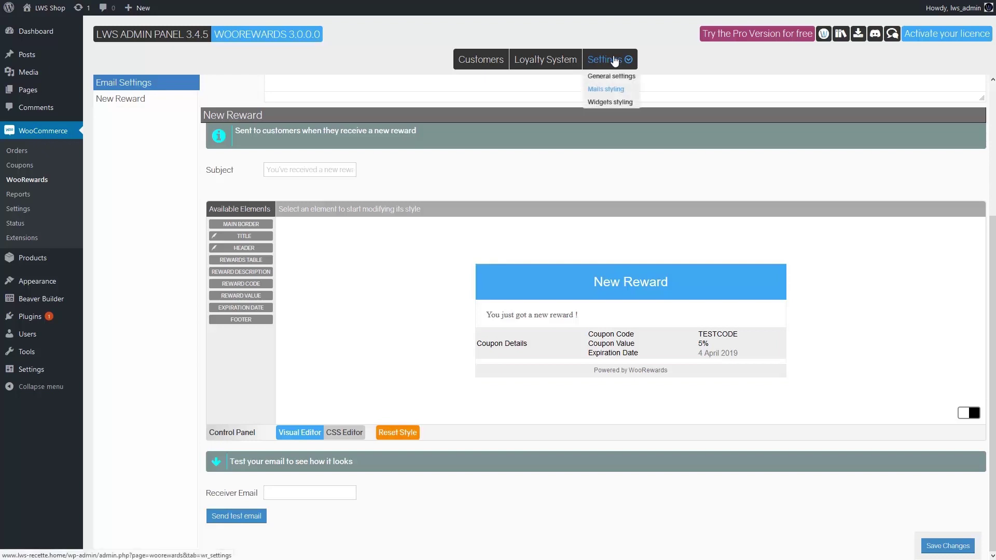
left_click(610, 102)
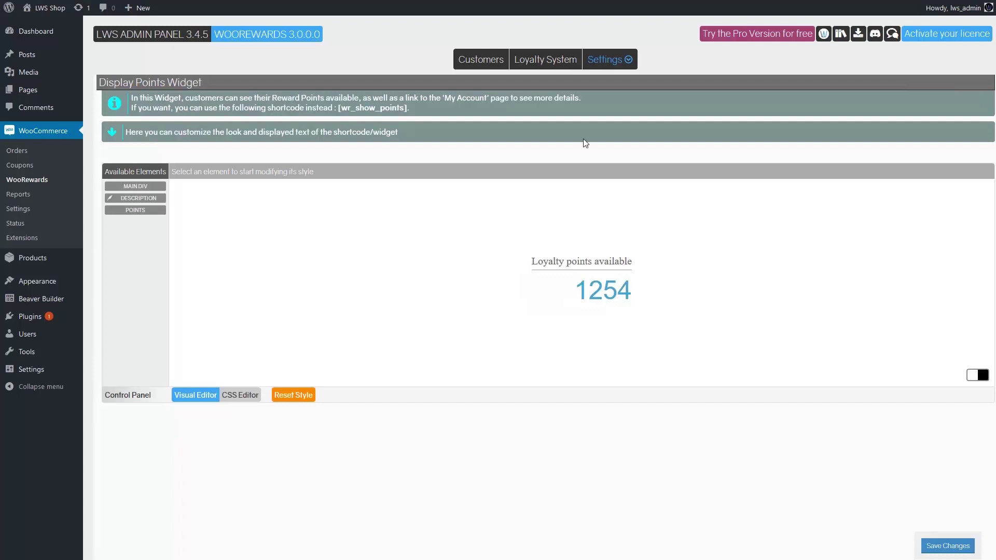
Step: Go to the Loyalty System tab and start editing the Spend money earning rule
left_click(552, 61)
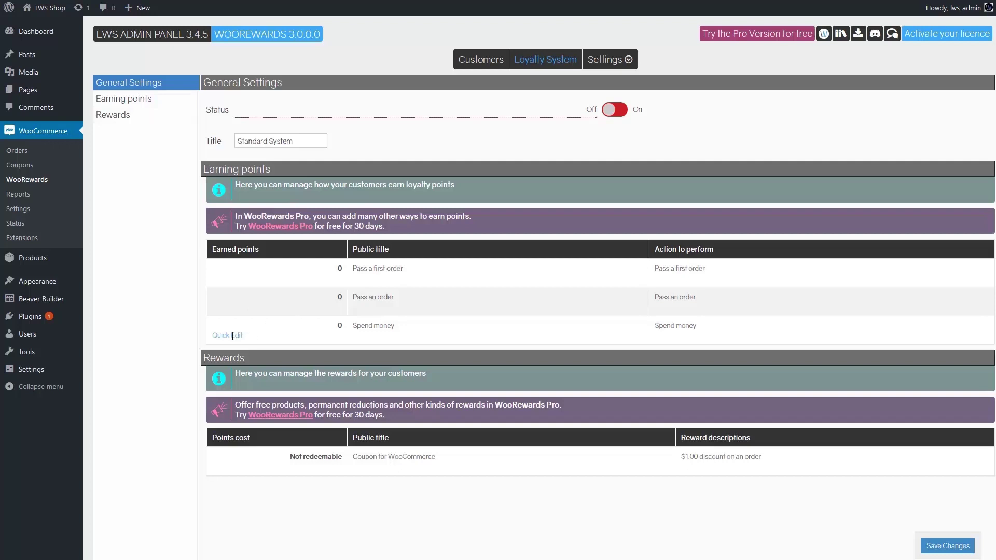
left_click(230, 336)
Step: Set the Spend money rule to 1 earned point per 10 $ spent and save it
left_click(411, 372)
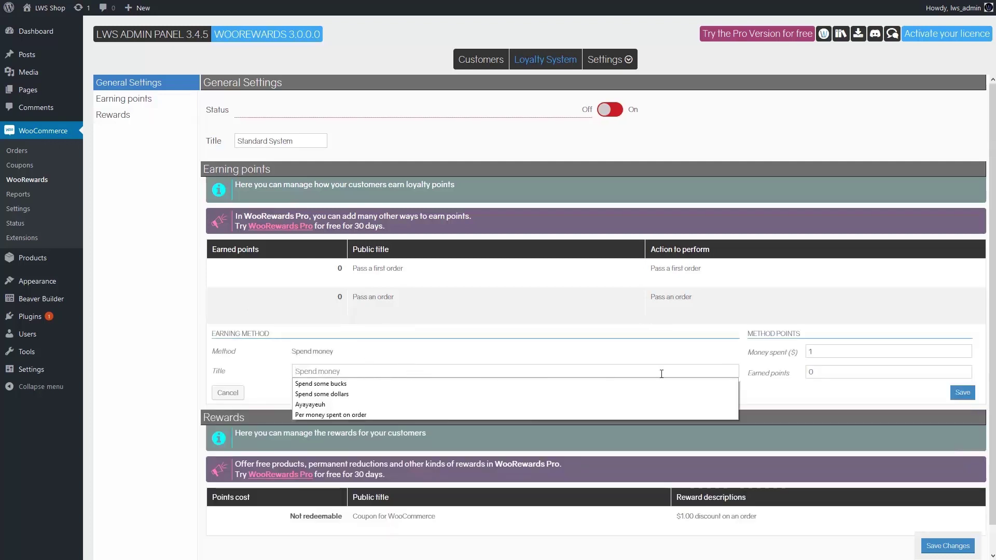
left_click(841, 351)
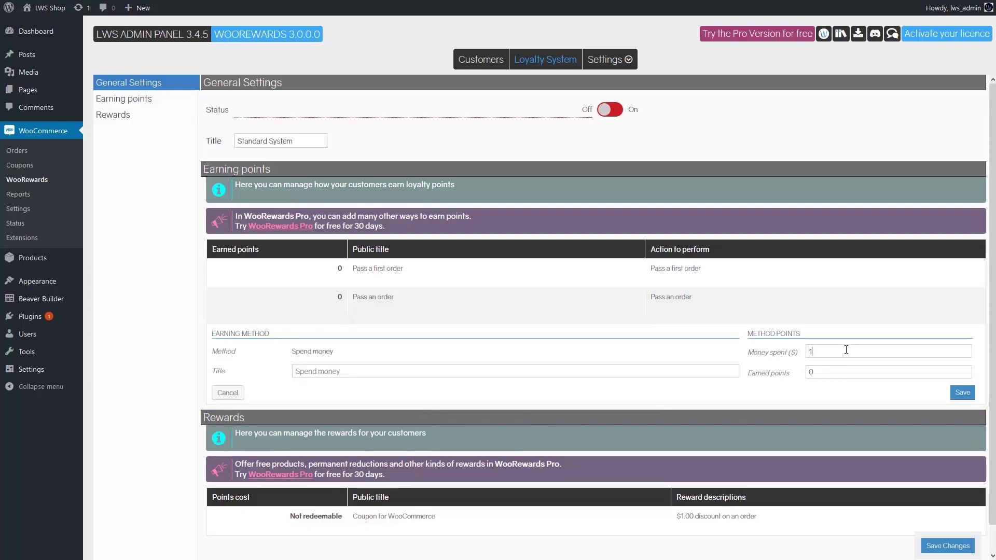
type("0")
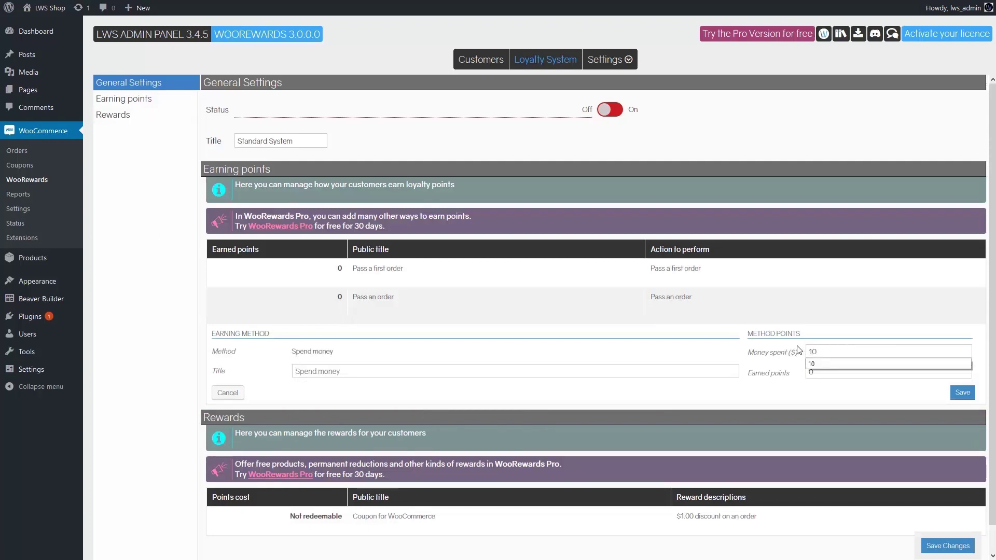
key("Tab")
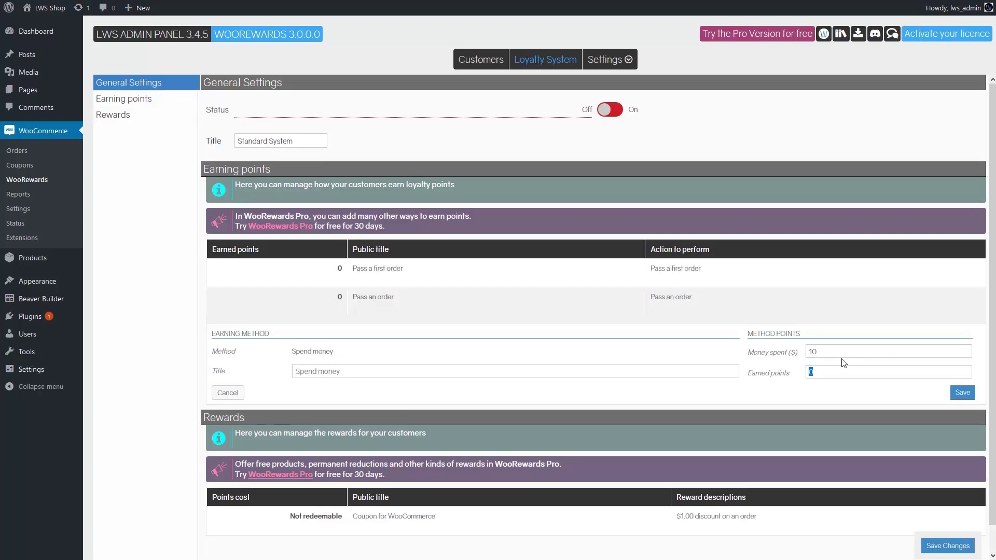
type("1")
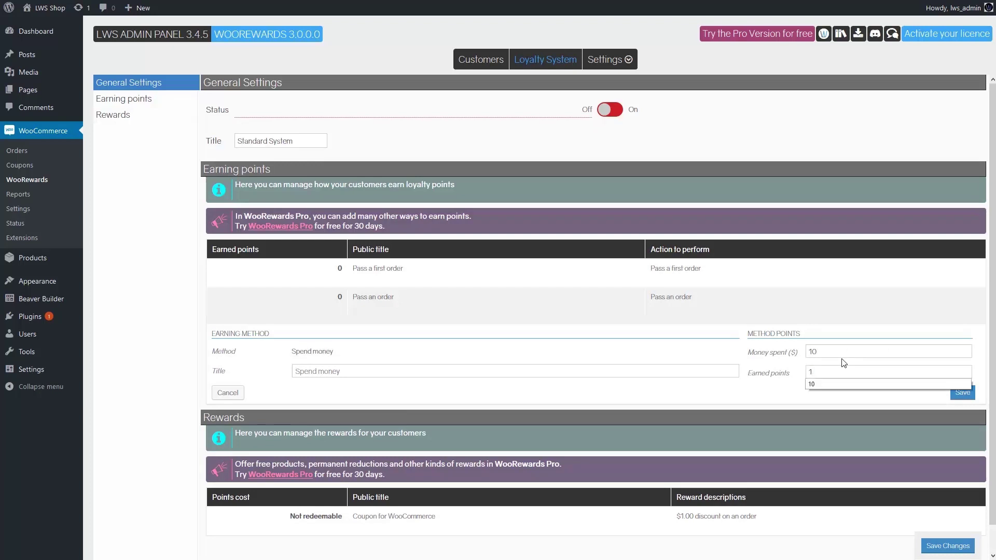
left_click(966, 394)
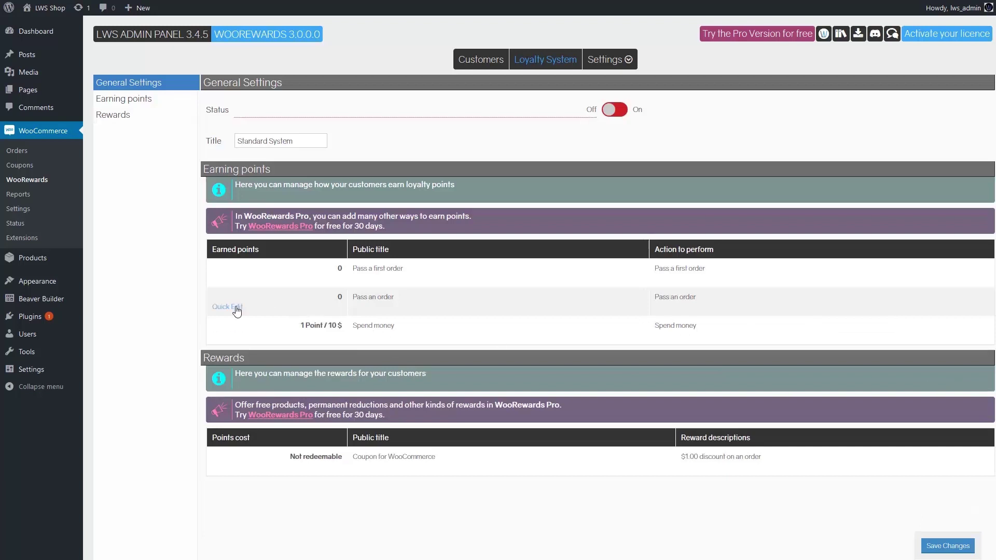
Step: Change the Pass an order rule to 2 earned points and save it
left_click(242, 310)
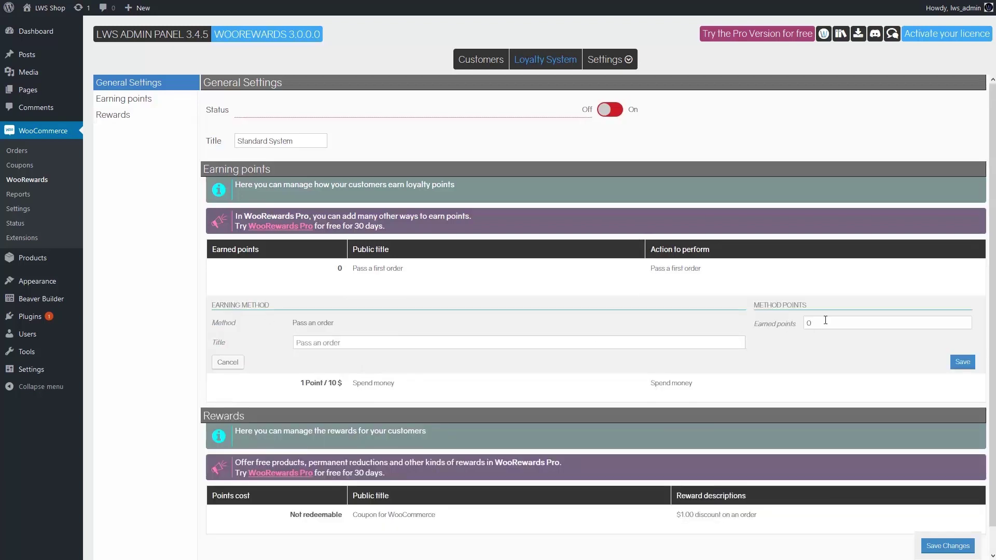
key("BackSpace")
type("2")
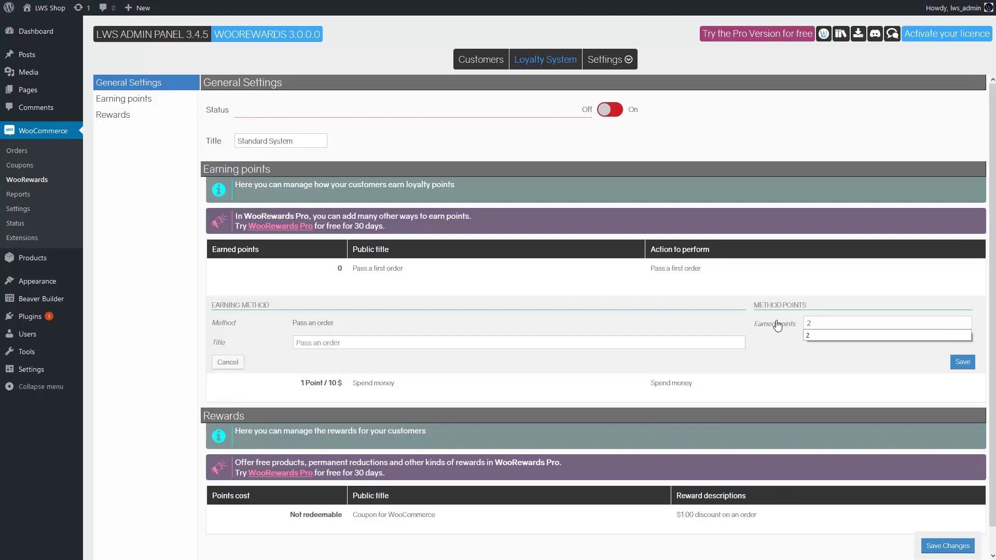
left_click(962, 361)
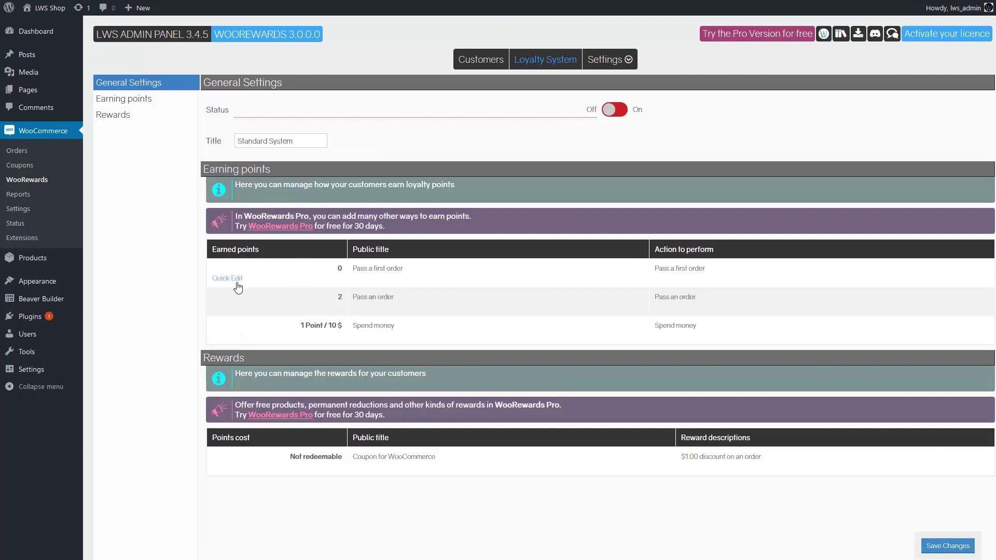
Step: Change the Pass a first order rule to 3 earned points and save it
left_click(228, 281)
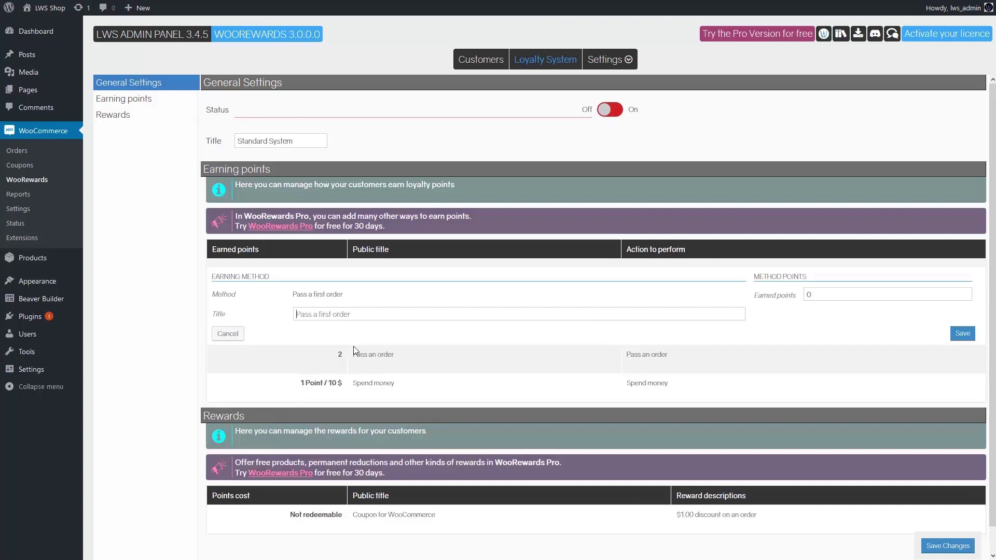
double_click(809, 295)
type("3")
left_click(963, 333)
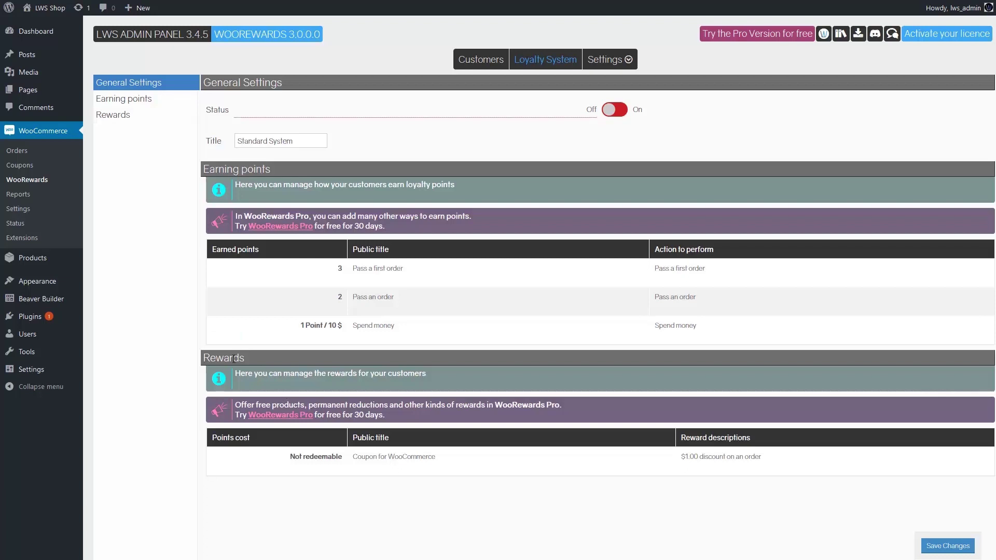
mouse_move(231, 469)
Step: Title the coupon reward 'The Woo Reward' and use the gift icon as its image
left_click(229, 468)
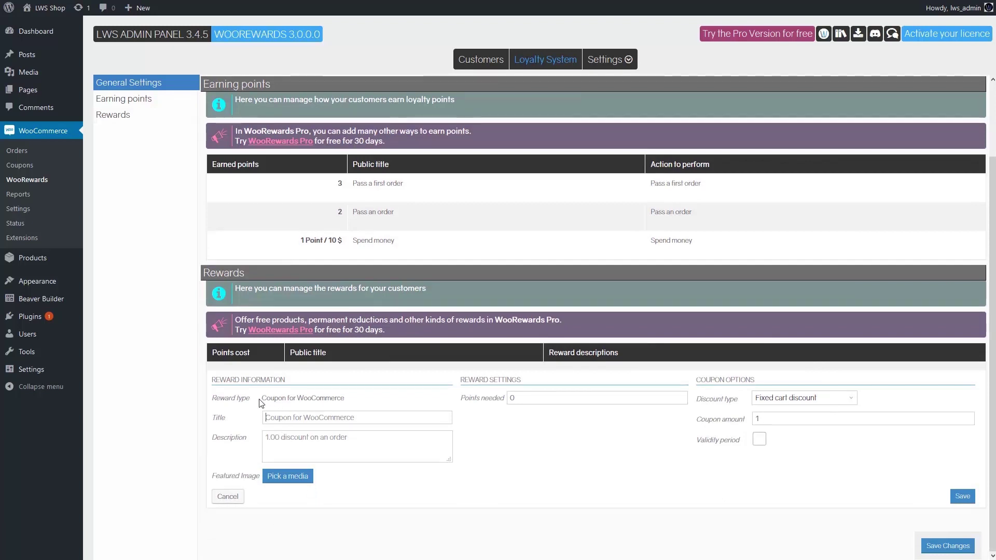
left_click(300, 418)
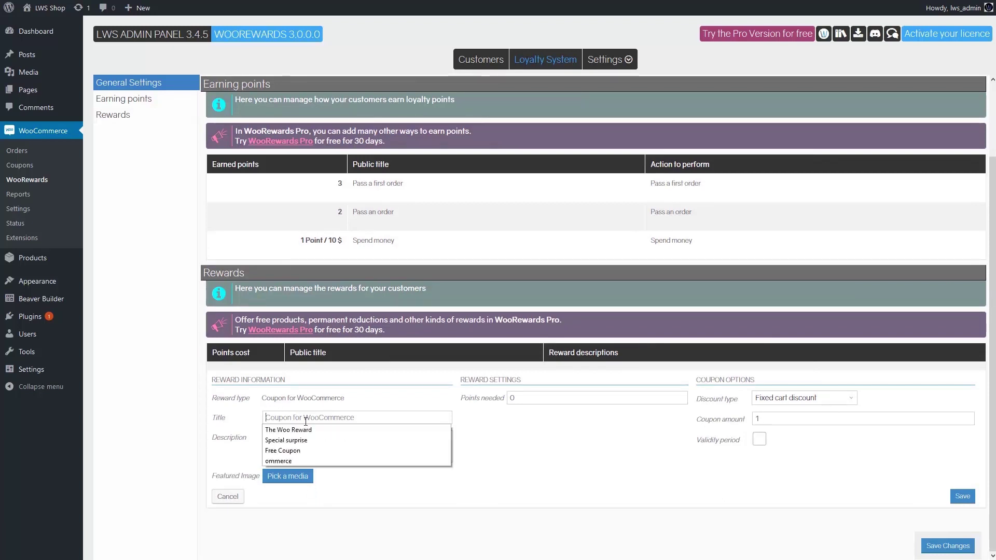
type("The Woo")
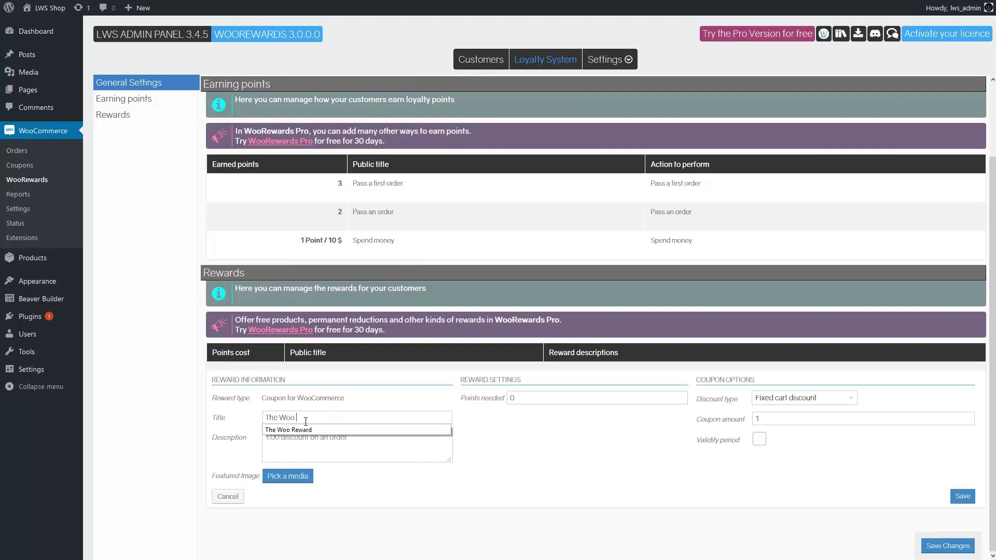
type(" Reward")
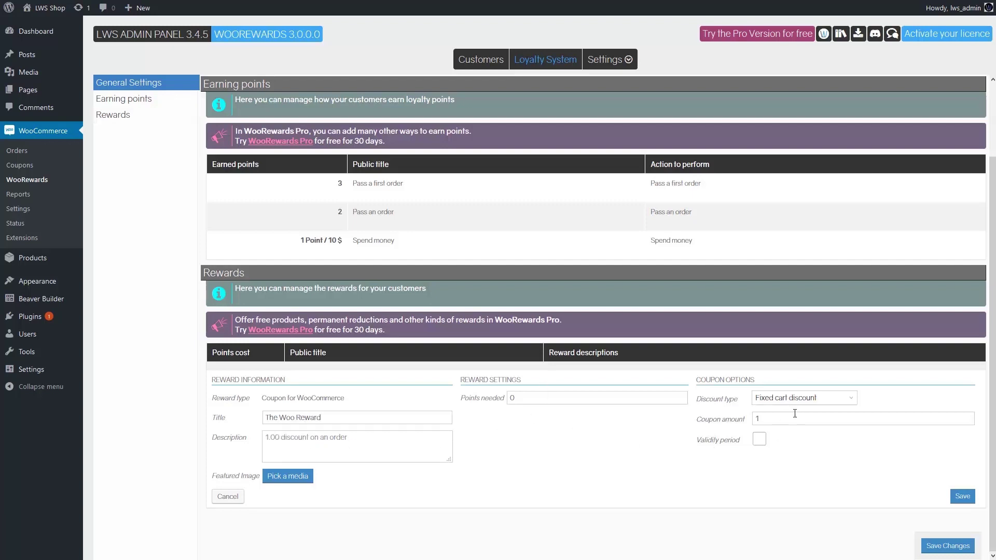
left_click(283, 481)
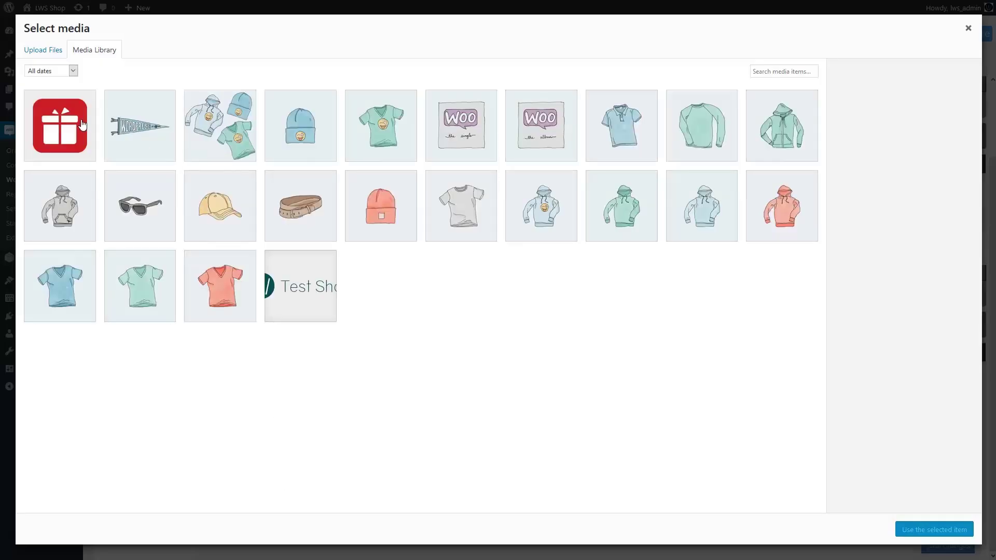
left_click(913, 534)
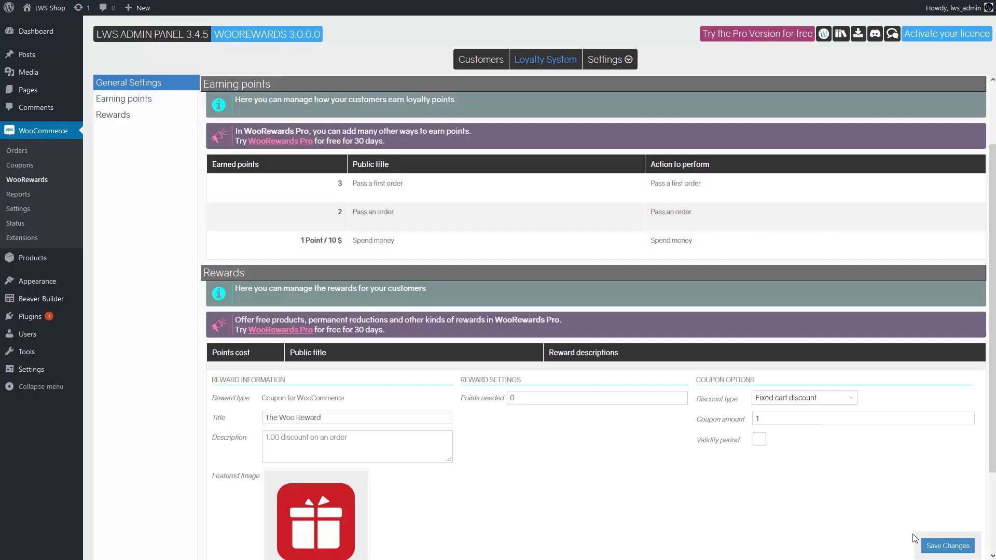
Step: Make it cost 10 points for a $10 fixed cart discount valid 60 days, and save
scroll(668, 491, "down", 2)
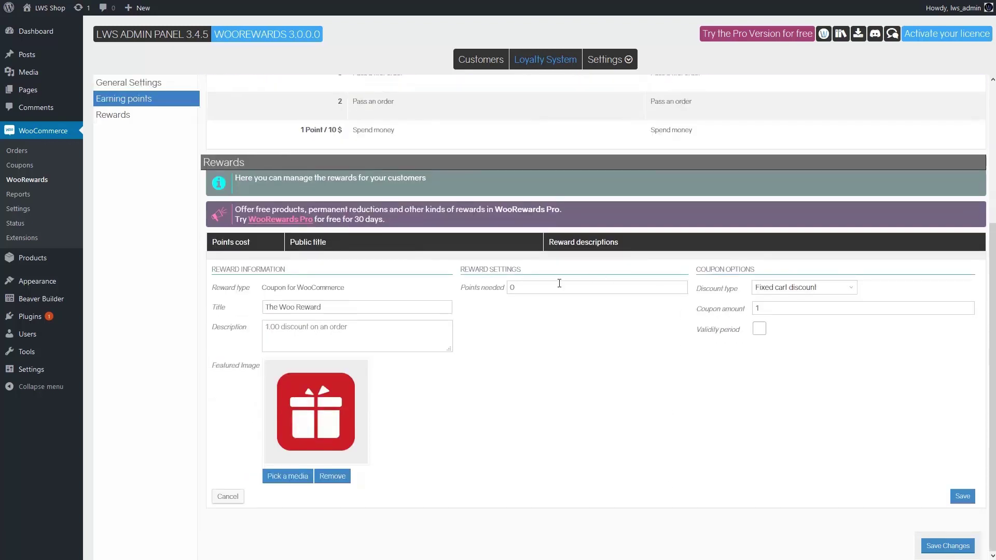
double_click(516, 287)
type("10")
key("Tab")
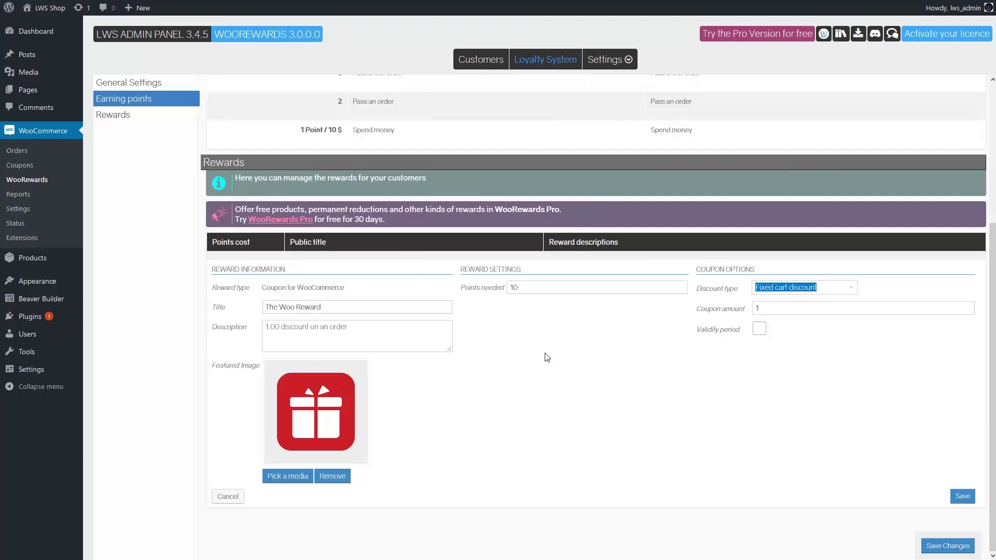
left_click(851, 287)
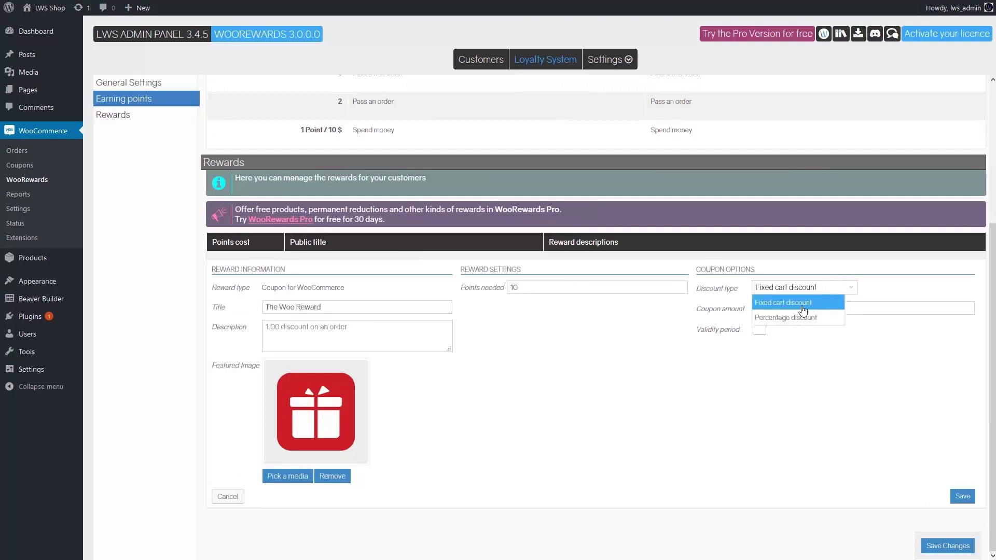
left_click(800, 303)
left_click(800, 307)
type("10")
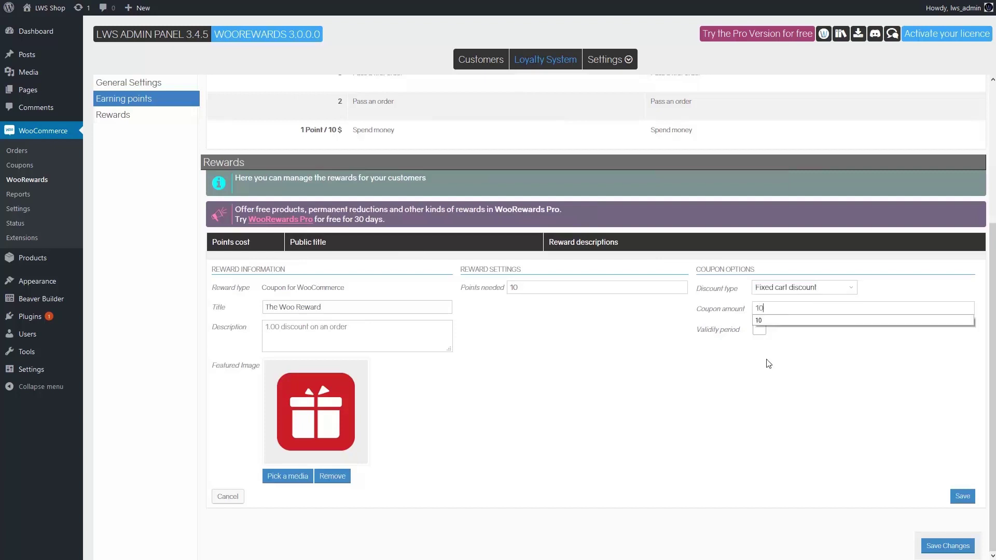
left_click(759, 330)
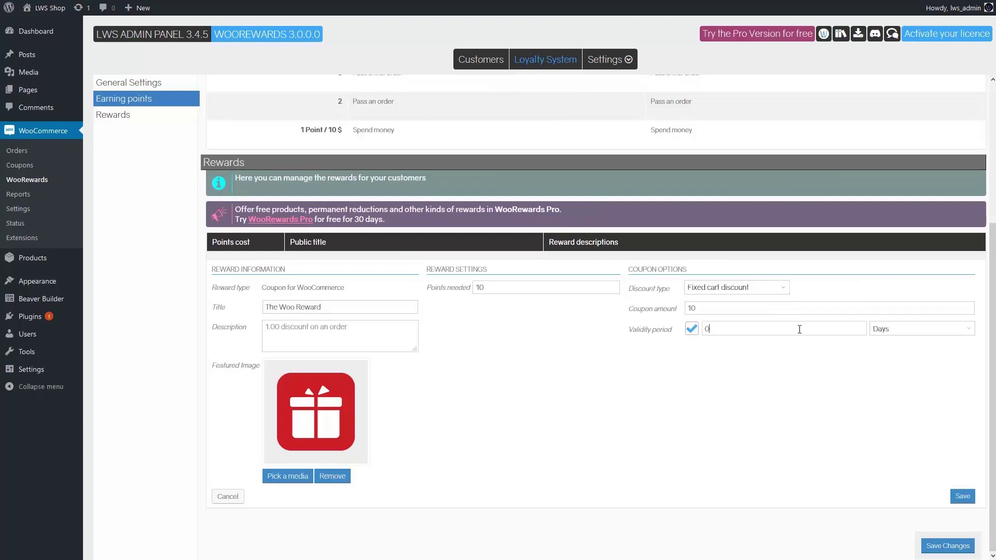
left_click_drag(800, 330, 700, 340)
left_click(963, 497)
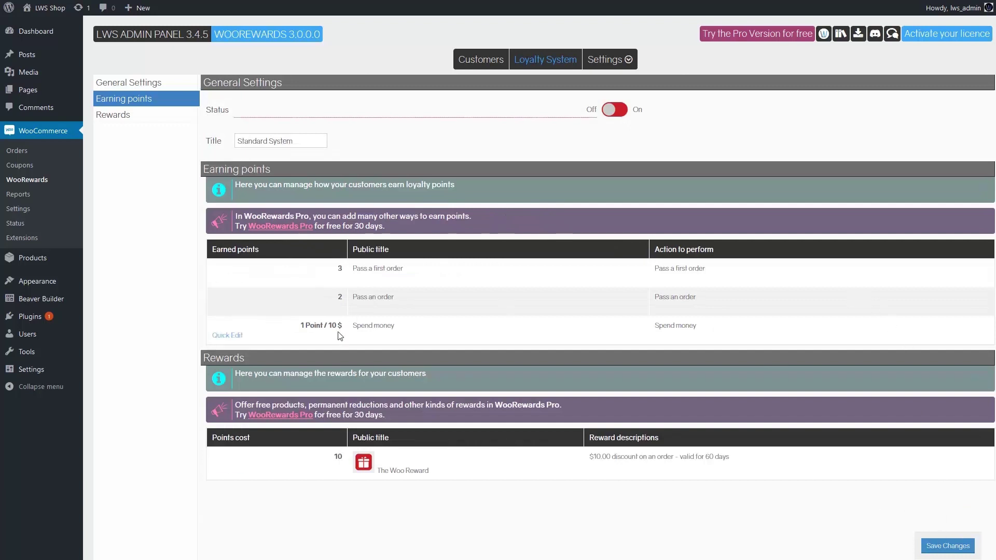
Step: Turn the Standard System Status On and save the loyalty settings
left_click(615, 111)
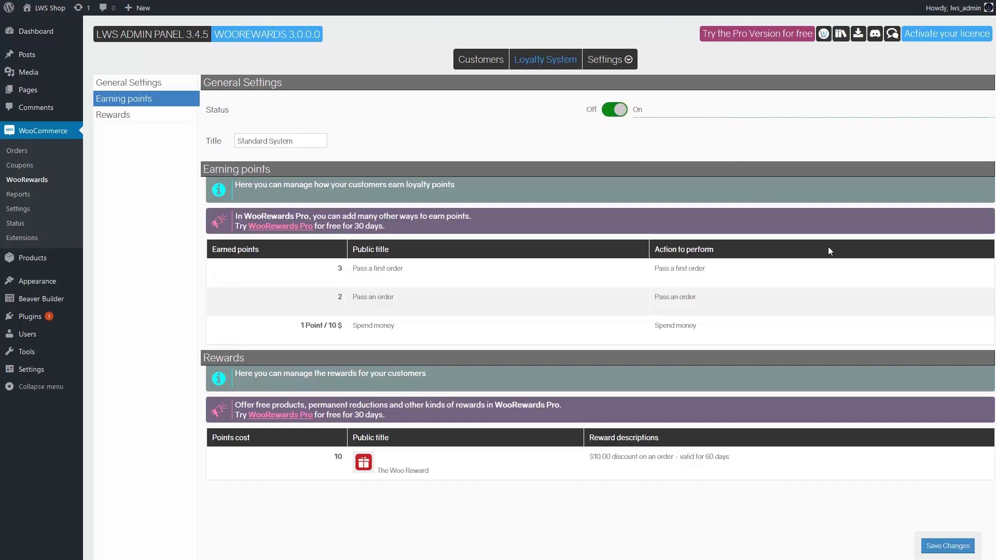
left_click(948, 546)
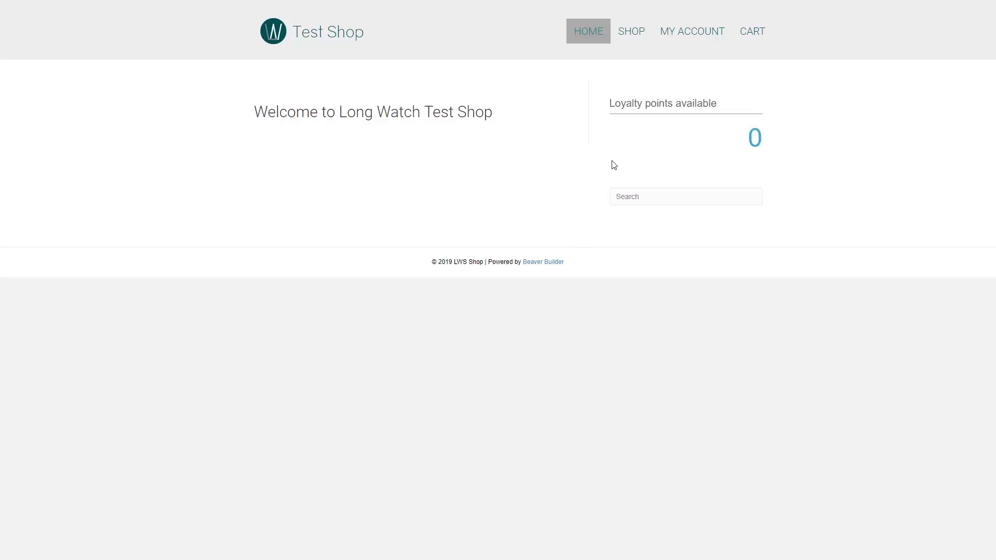
Step: Order one Album for $15.00 by bank transfer, accepting the terms, then return HOME
left_click(629, 35)
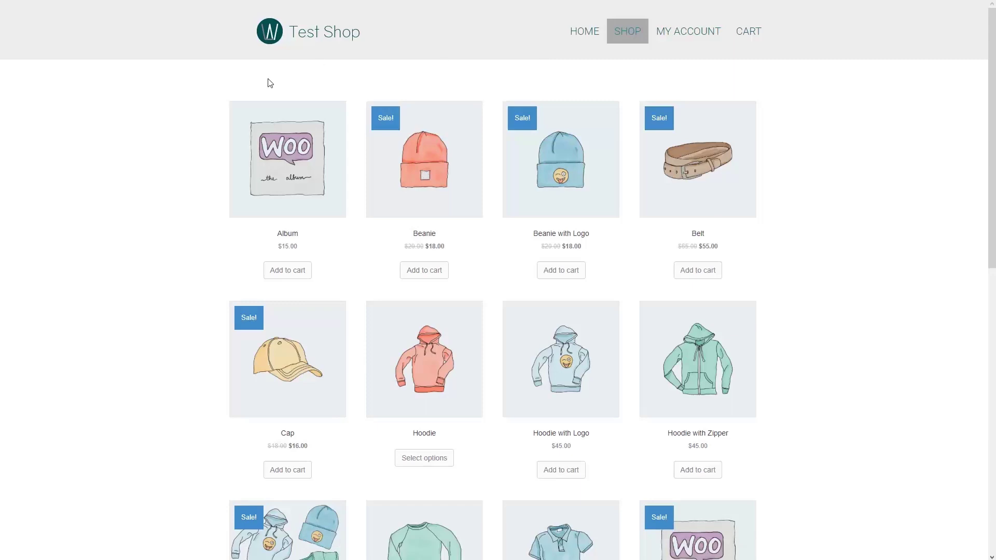
left_click(295, 273)
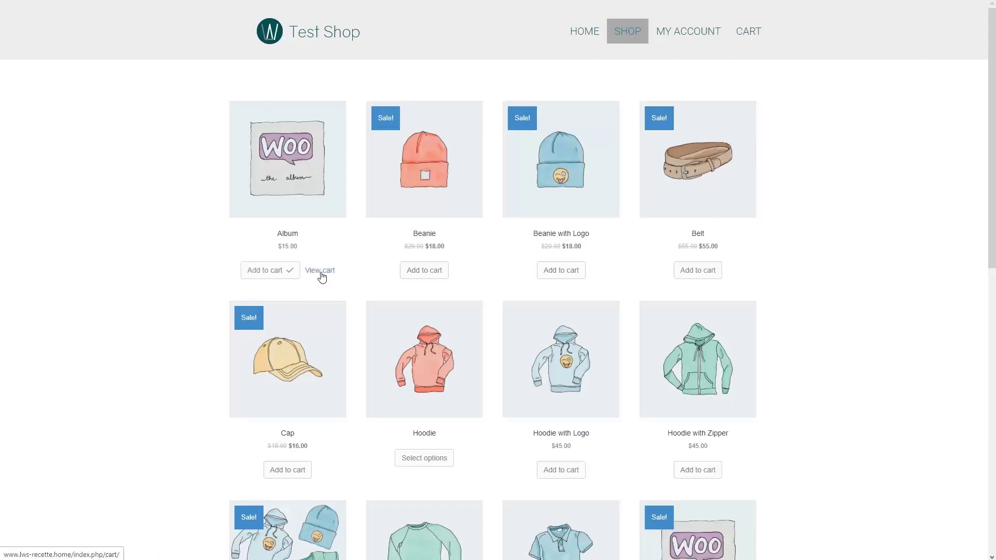
left_click(321, 273)
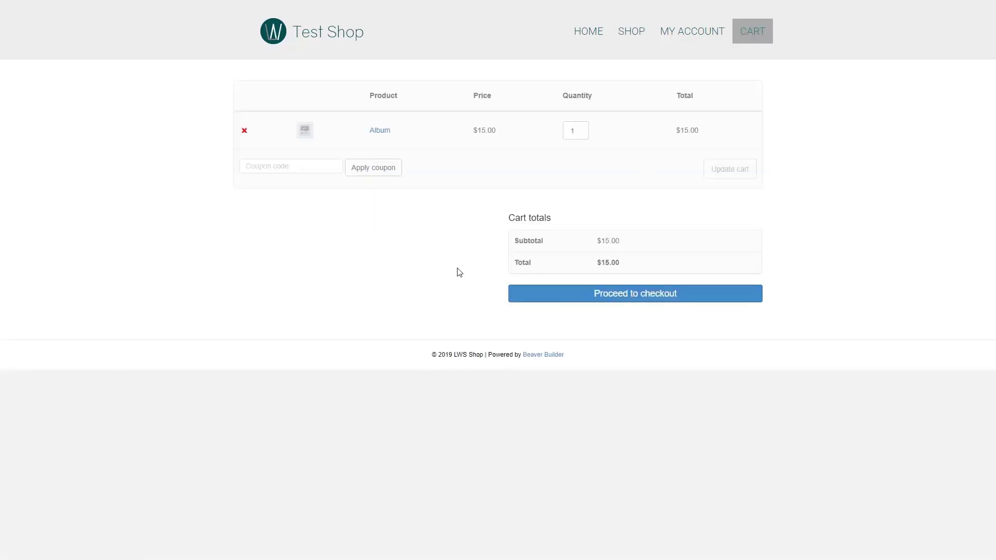
scroll(367, 163, "down", 7)
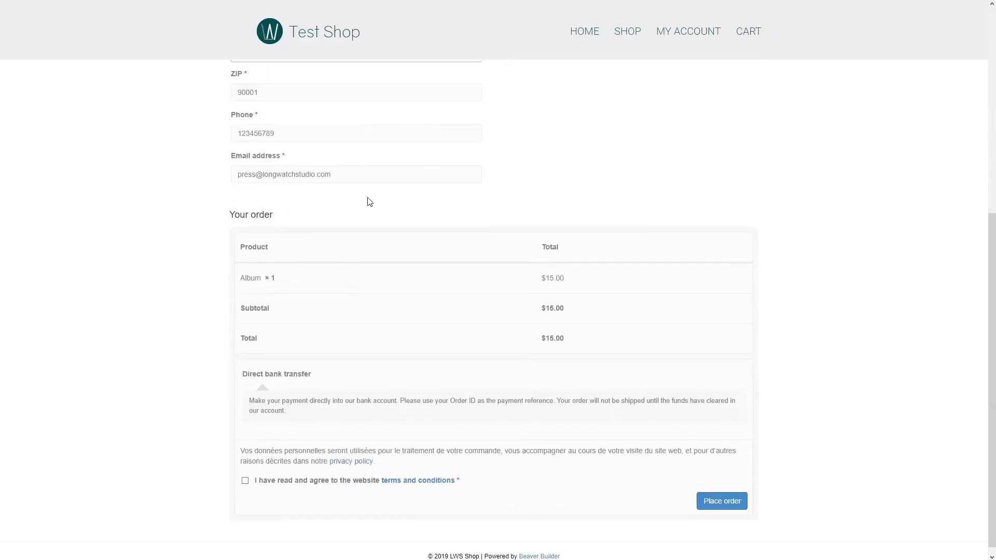
left_click(247, 474)
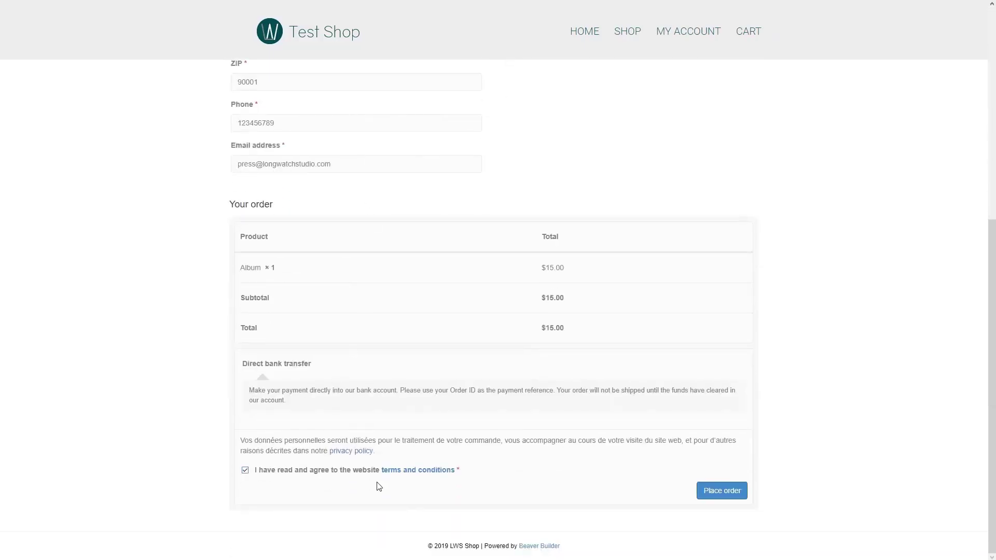
left_click(727, 491)
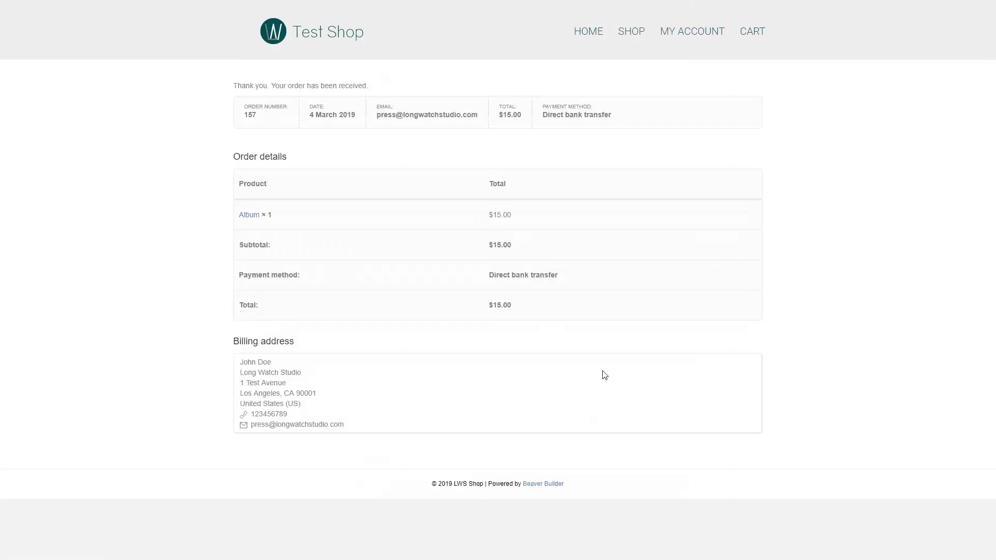
left_click(584, 37)
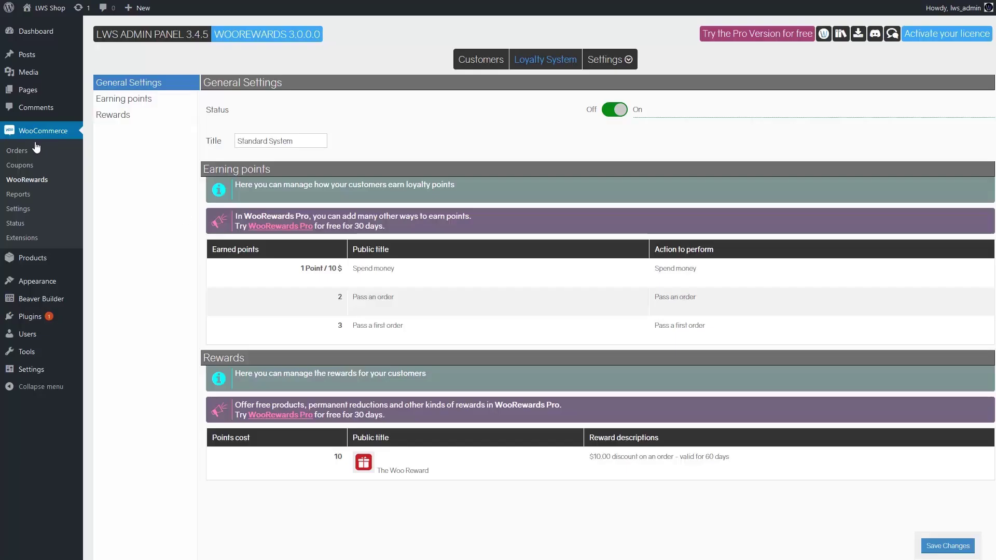
Step: Change the Album order's status to Completed in WooCommerce Orders and update it
left_click(12, 154)
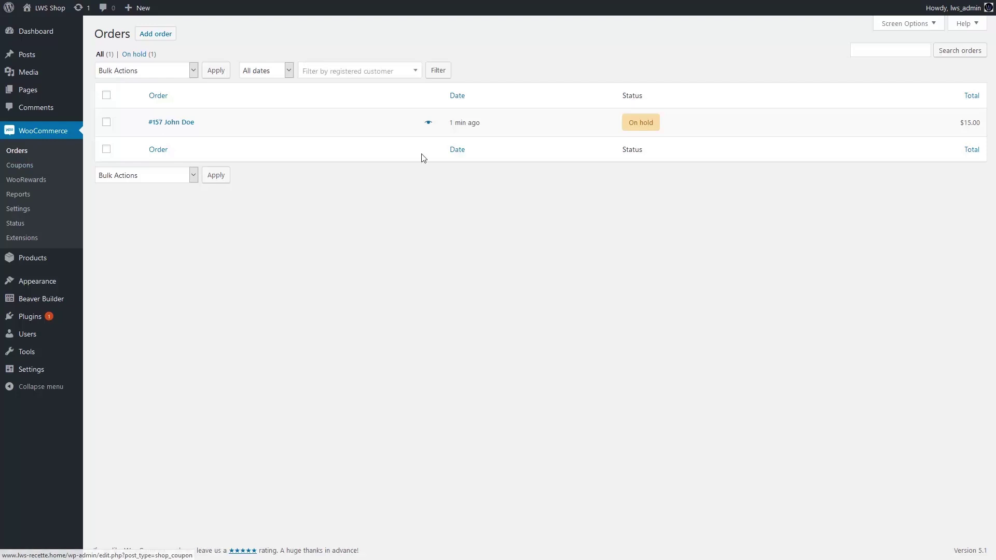
left_click(187, 123)
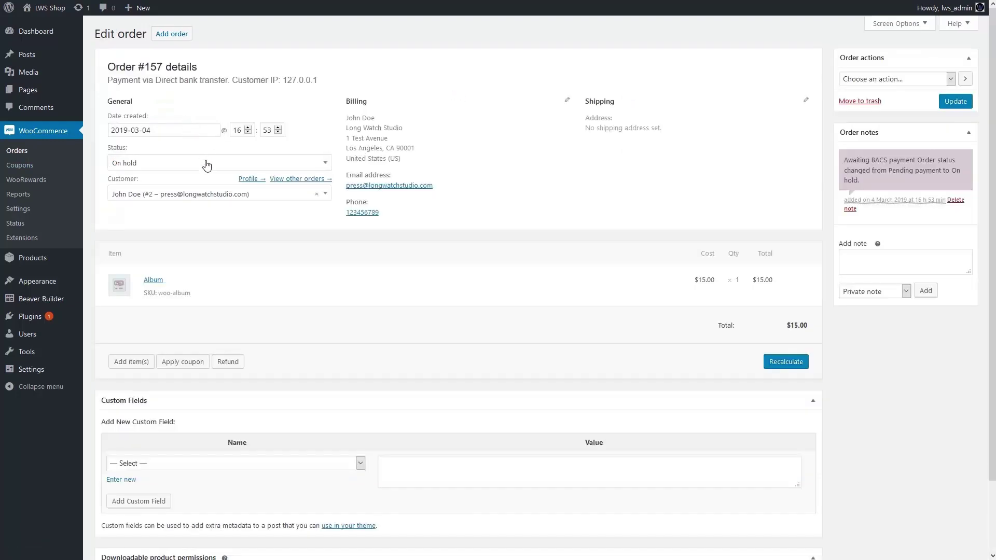
left_click(207, 163)
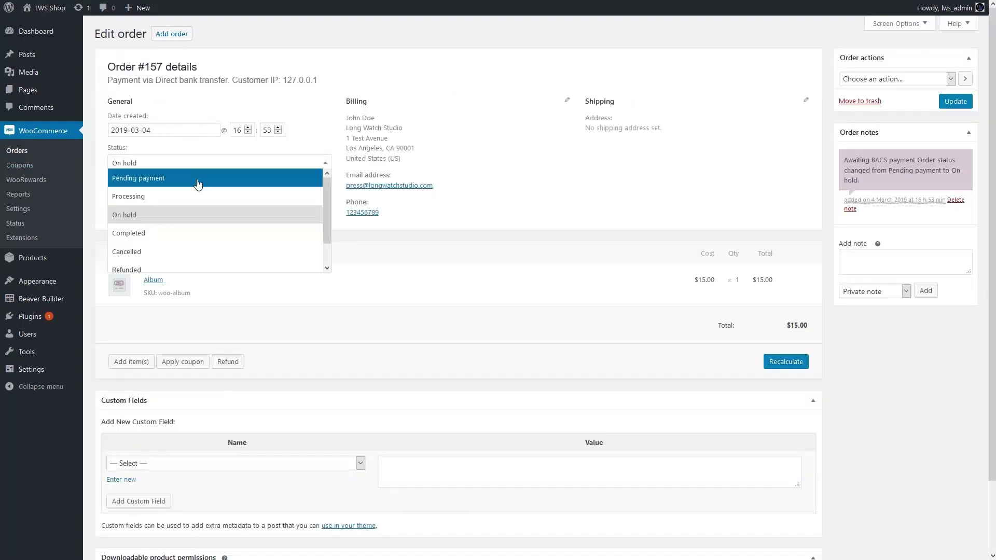
left_click(160, 233)
left_click(953, 107)
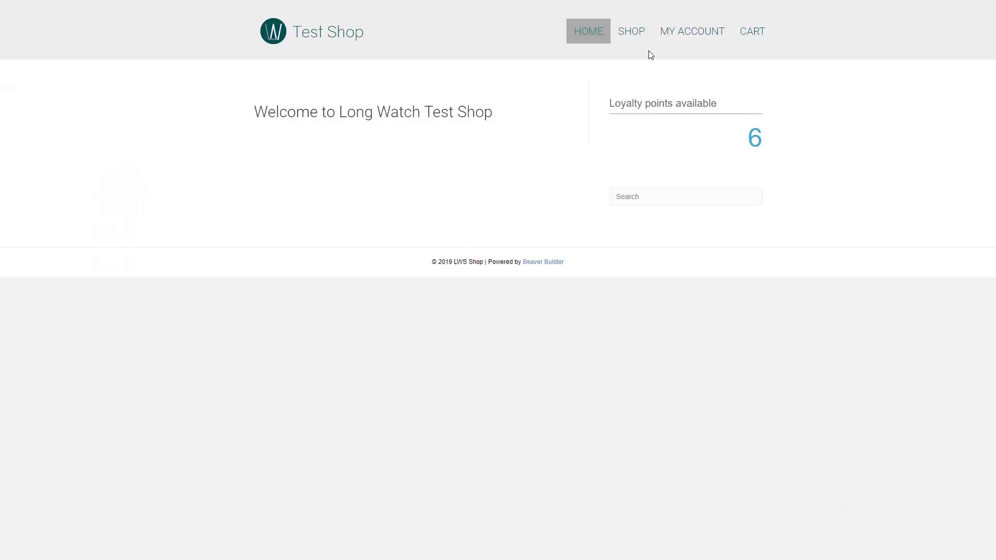
Step: Add the $20.00 Polo to the cart, check out accepting the terms, and place the order
left_click(633, 36)
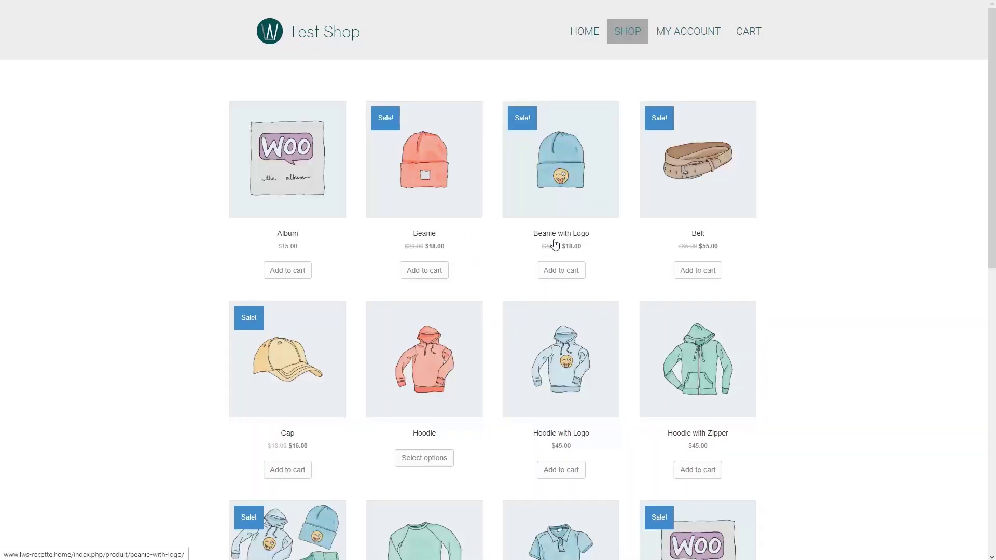
scroll(554, 247, "down", 4)
left_click(565, 467)
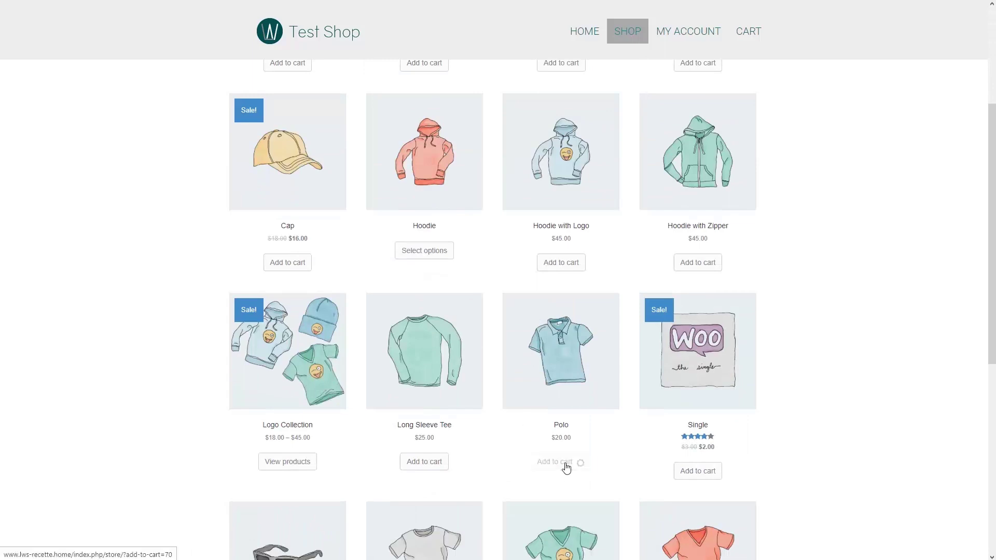
left_click(592, 462)
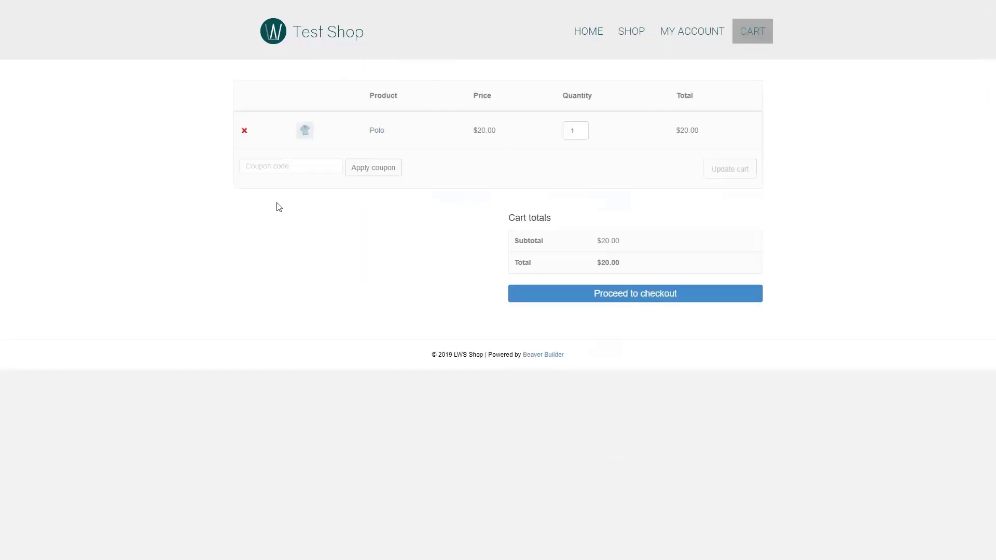
left_click(592, 295)
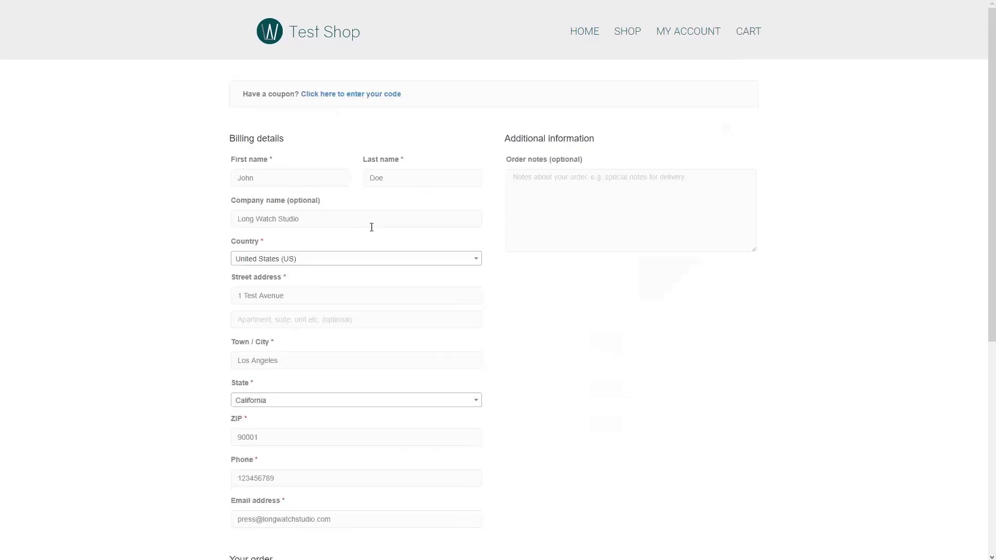
scroll(371, 281, "down", 5)
scroll(344, 384, "down", 2)
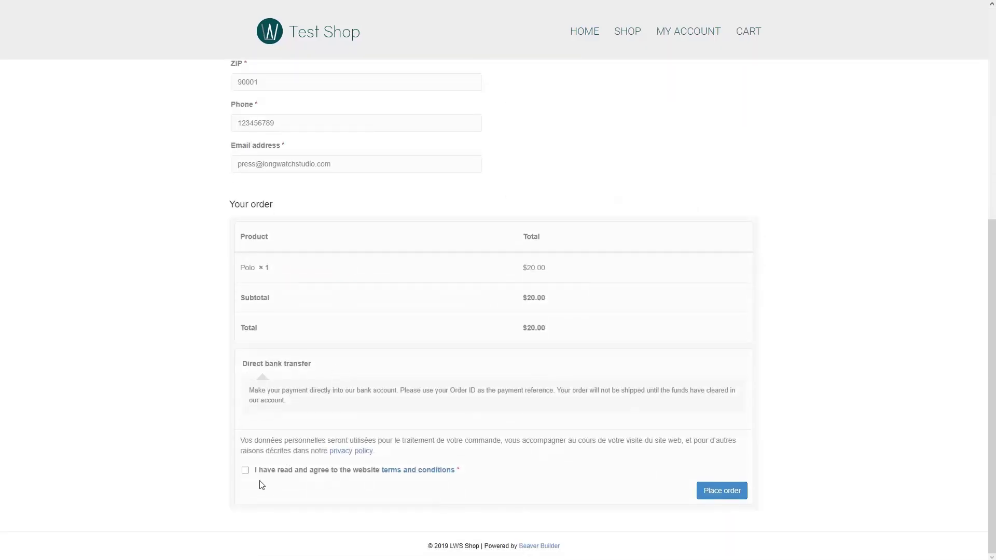
left_click(248, 470)
left_click(733, 490)
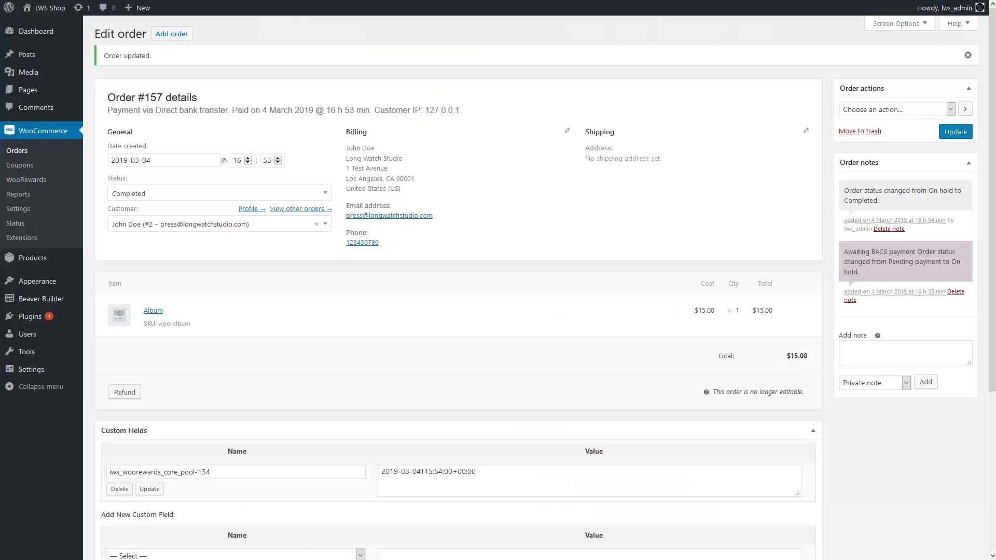
Step: Change the $20.00 Polo order's status from On hold to Completed and save it
left_click(27, 157)
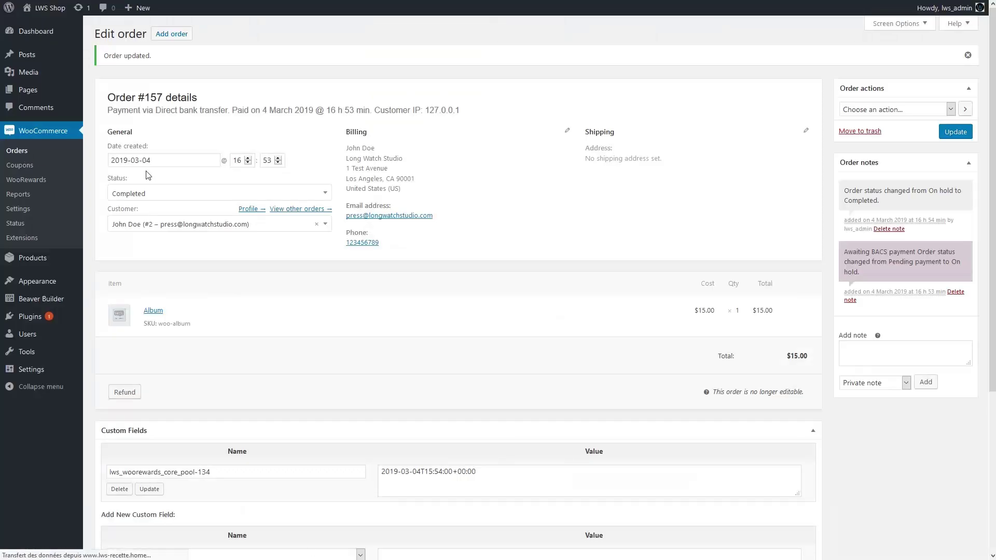
left_click(187, 125)
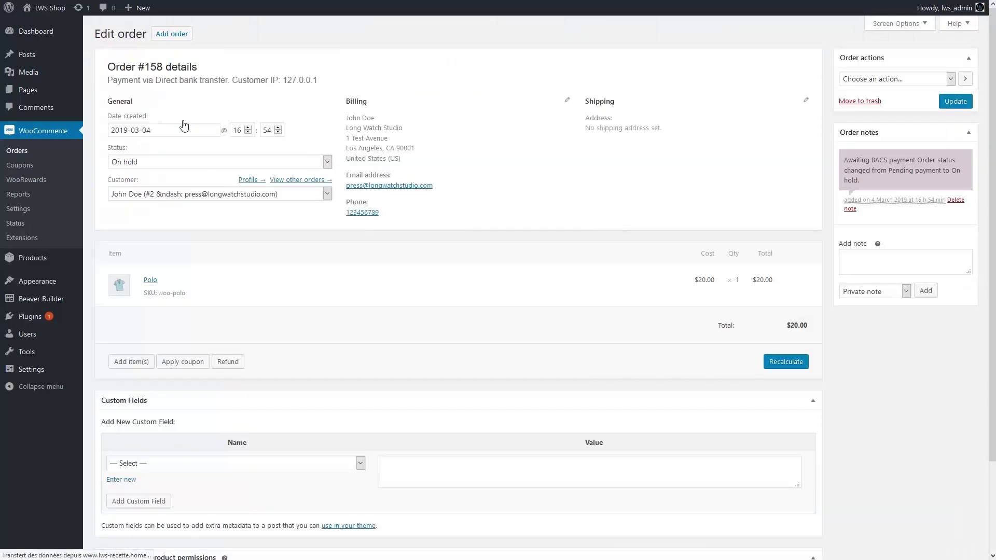
left_click(173, 171)
left_click(136, 233)
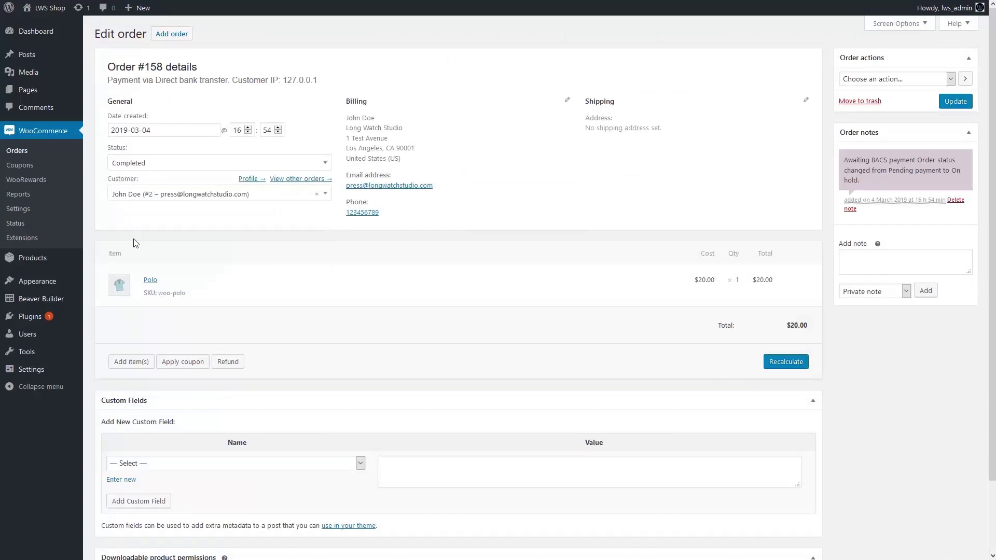
left_click(956, 101)
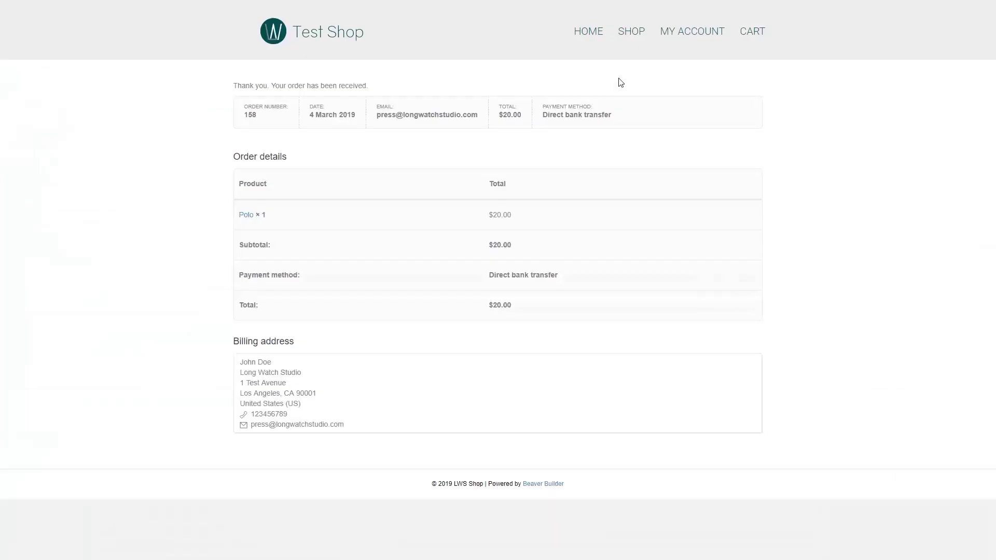
Step: Return from the order-received page to the Test Shop home page
left_click(590, 34)
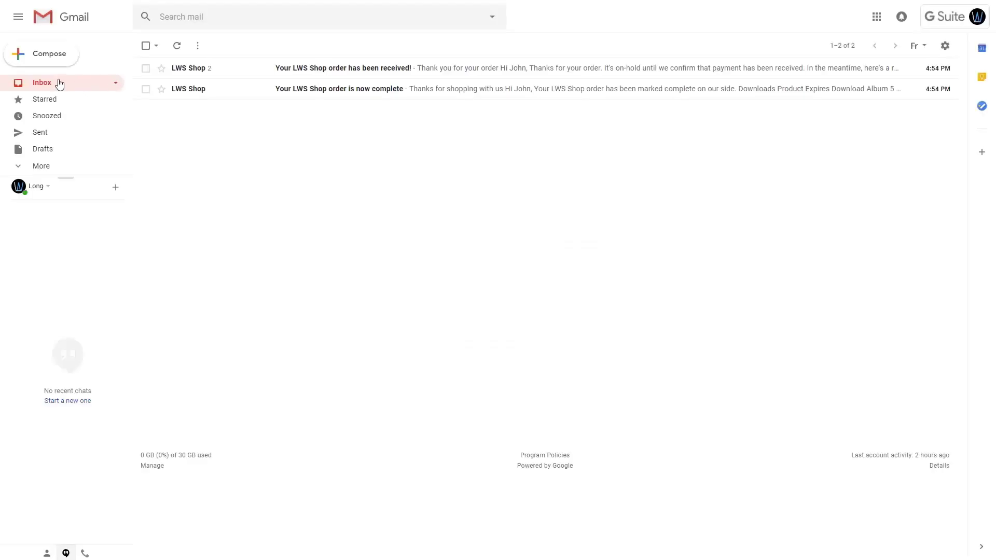
Step: Refresh the Gmail inbox and read the 'You've received a new reward' $10.00 coupon email
left_click(66, 84)
left_click(329, 68)
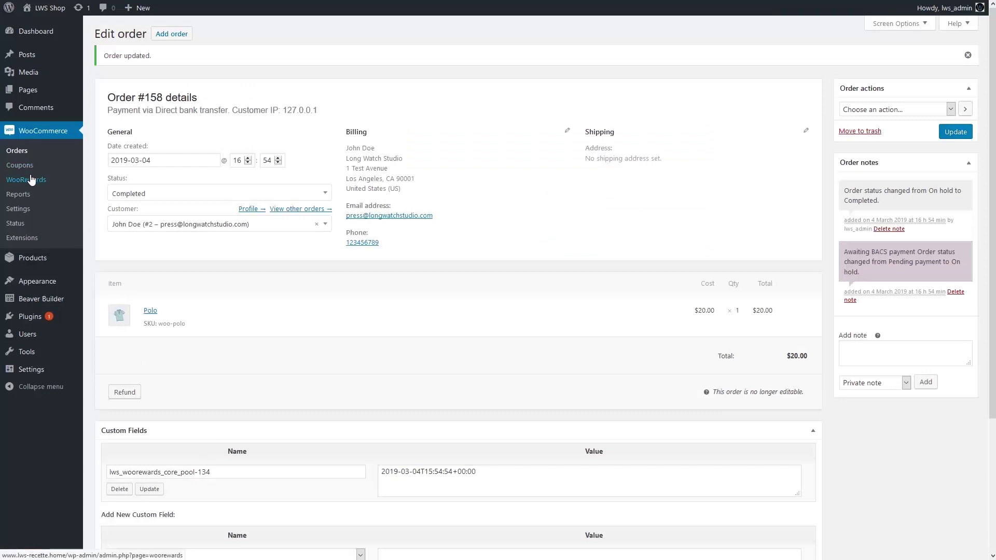
Step: Review the unused $10 fixed cart coupon expiring May 3, 2019 in WooCommerce Coupons
left_click(32, 179)
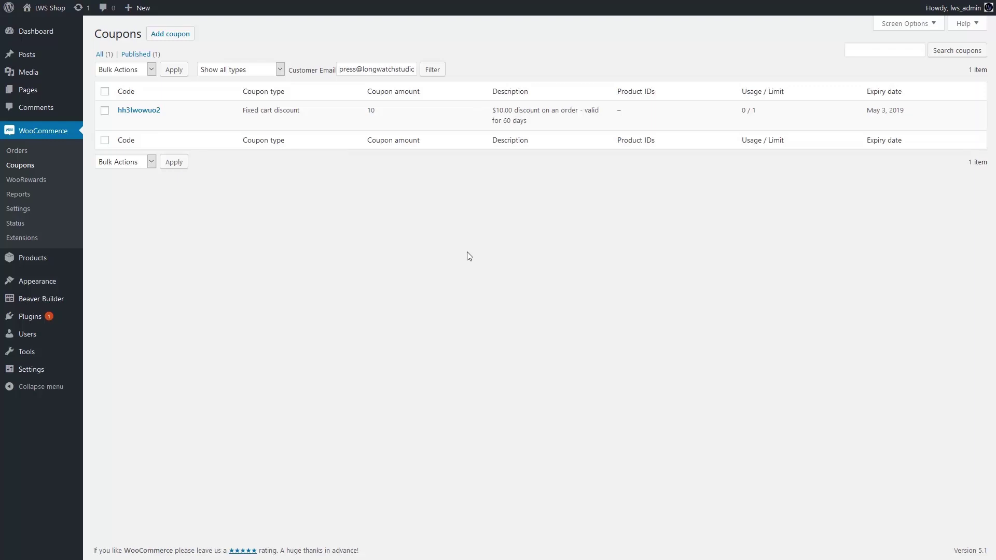
left_click(26, 179)
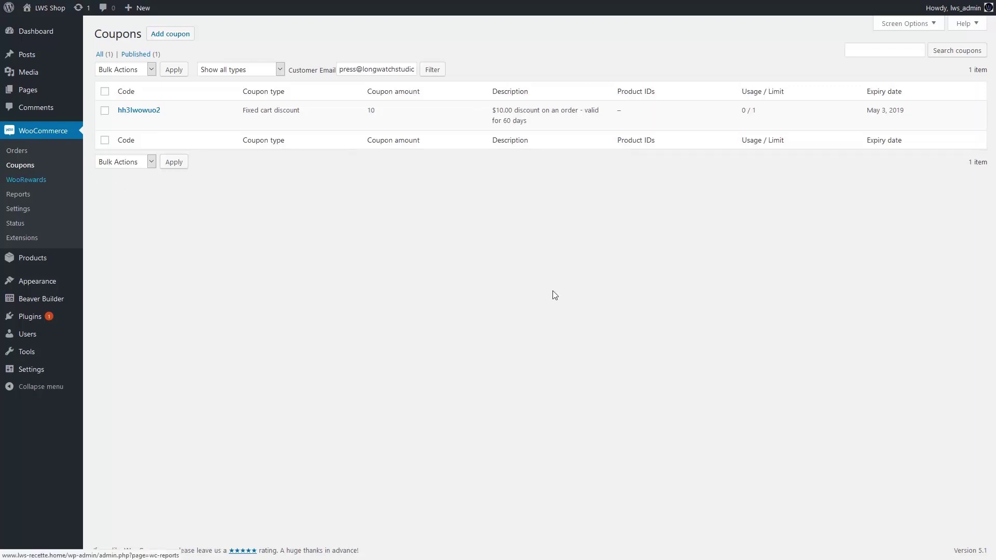